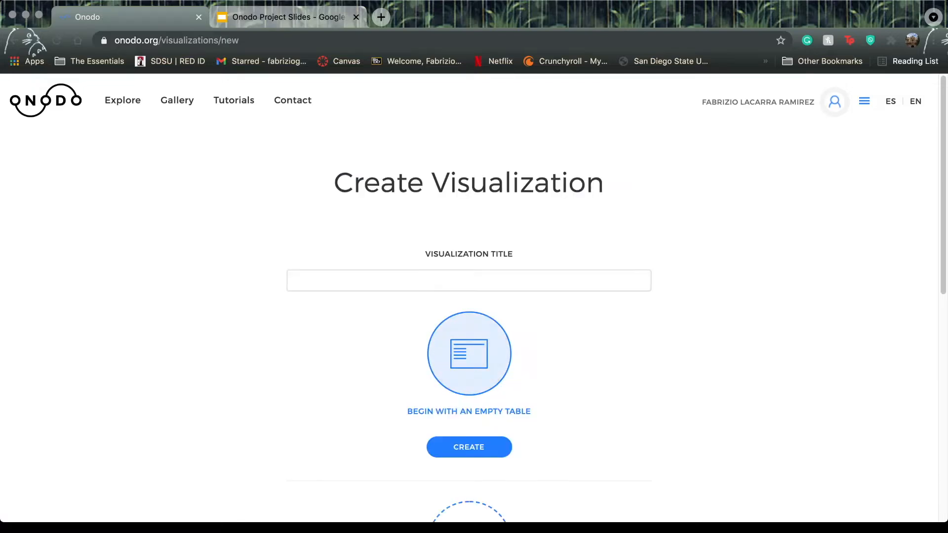
Step: Create a visualization from an empty table, titled 'Love, Hate, and Complexities in Spike Lee's "Do the Right Thing" (Onodo)'
{"action": "left_click", "coordinate": [459, 281]}
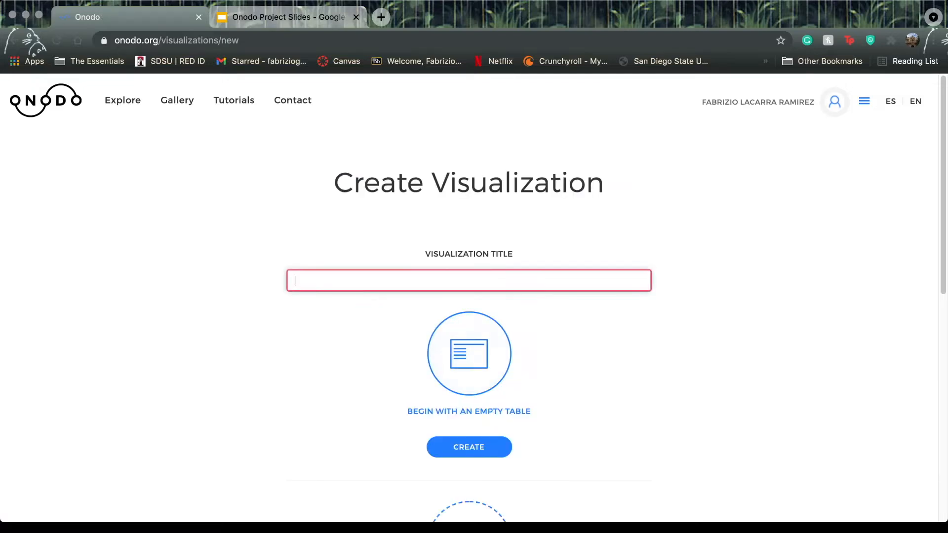
{"action": "type", "text": "Love, Hate, and Complexities in Spike Lee's \"Do the Right Thing\" (Onodo)"}
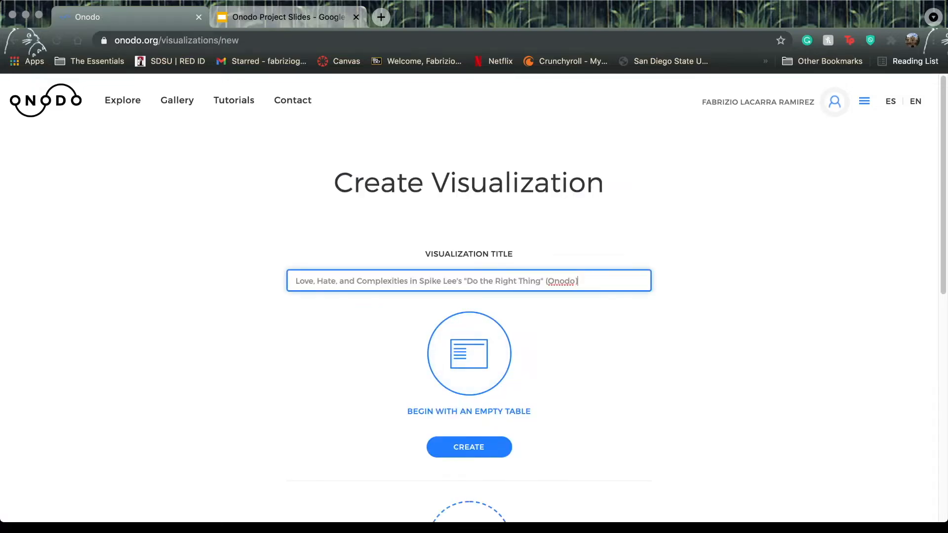
{"action": "left_click", "coordinate": [469, 354]}
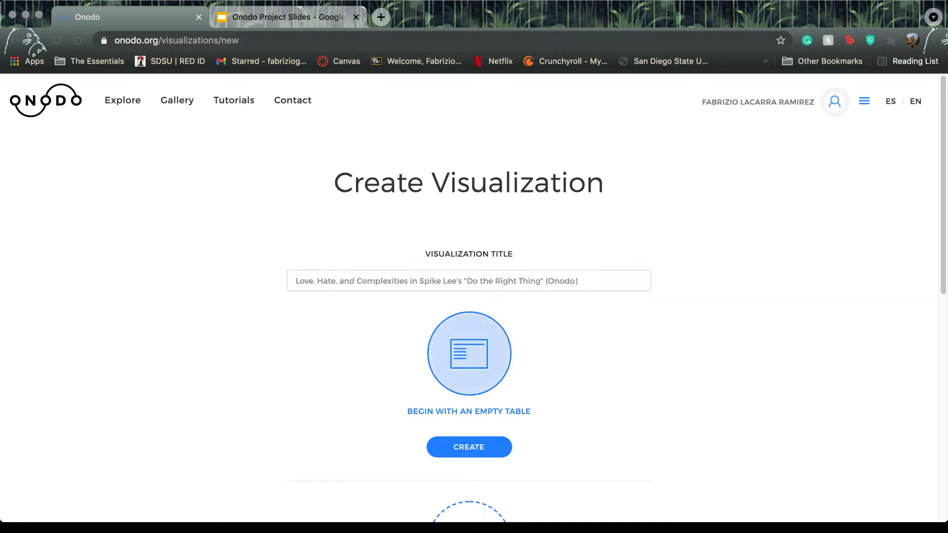
{"action": "scroll", "coordinate": [474, 296], "scroll_direction": "down", "scroll_amount": 5}
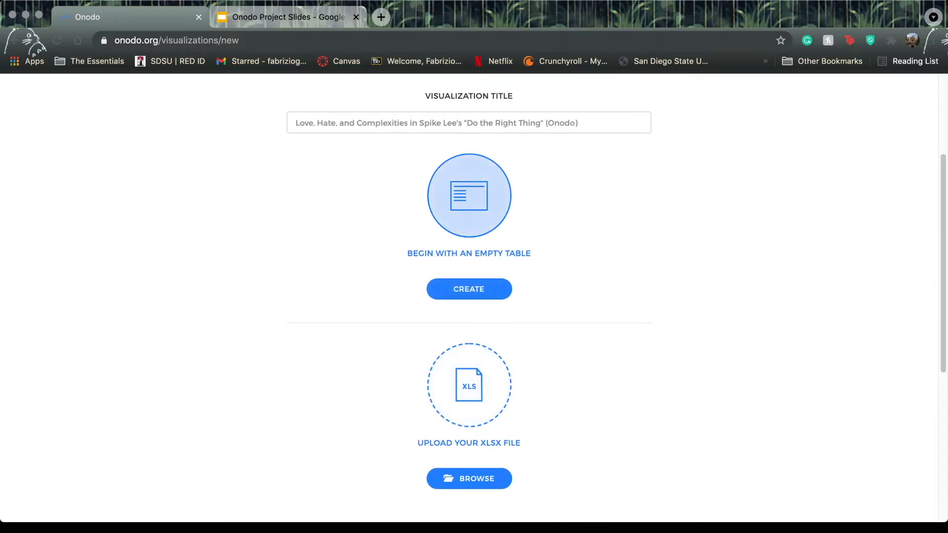
{"action": "scroll", "coordinate": [474, 296], "scroll_direction": "up", "scroll_amount": 3}
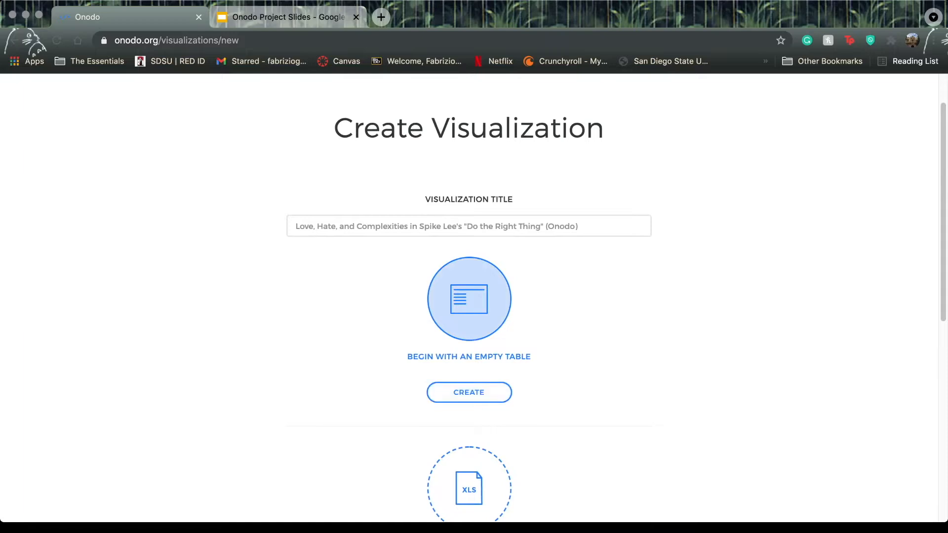
{"action": "left_click", "coordinate": [469, 392]}
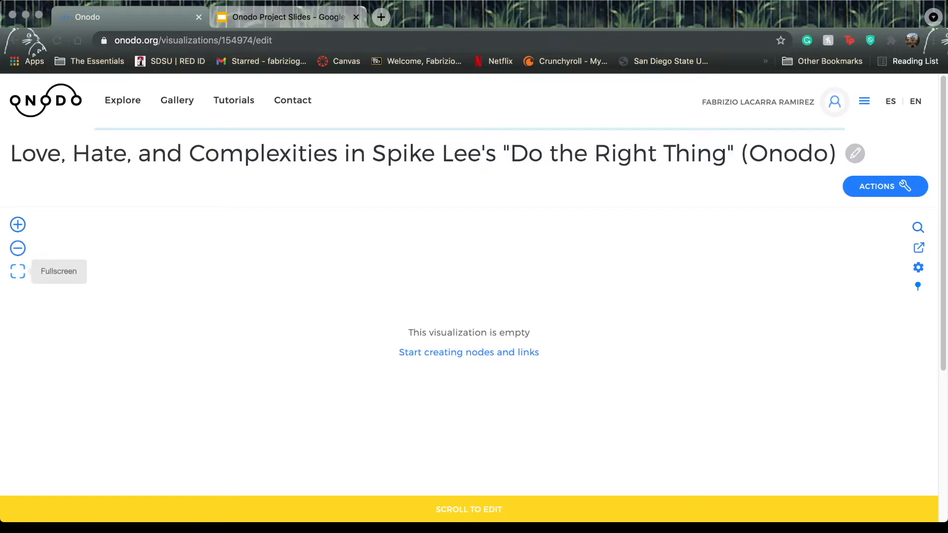
Step: Add a first node named "Mookie" to the empty visualization's nodes table
{"action": "left_click", "coordinate": [18, 271]}
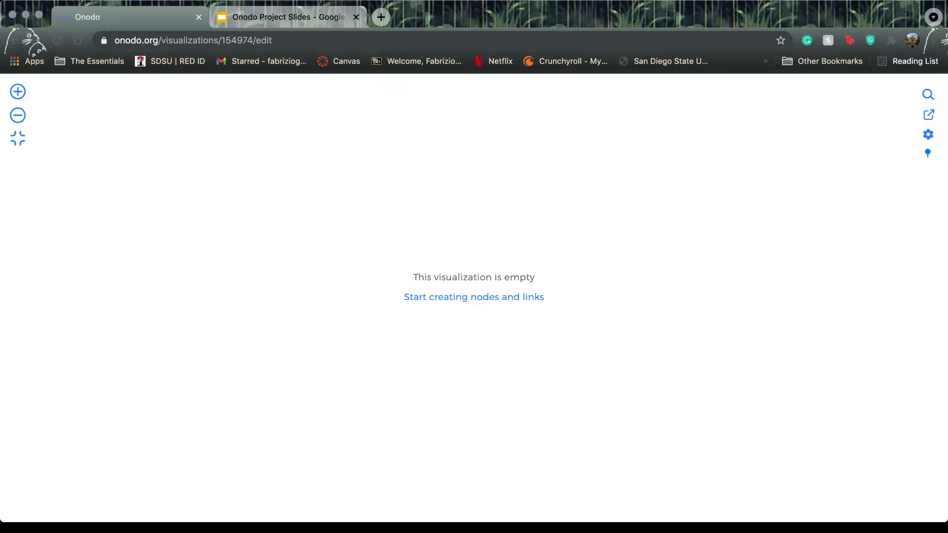
{"action": "left_click", "coordinate": [18, 139]}
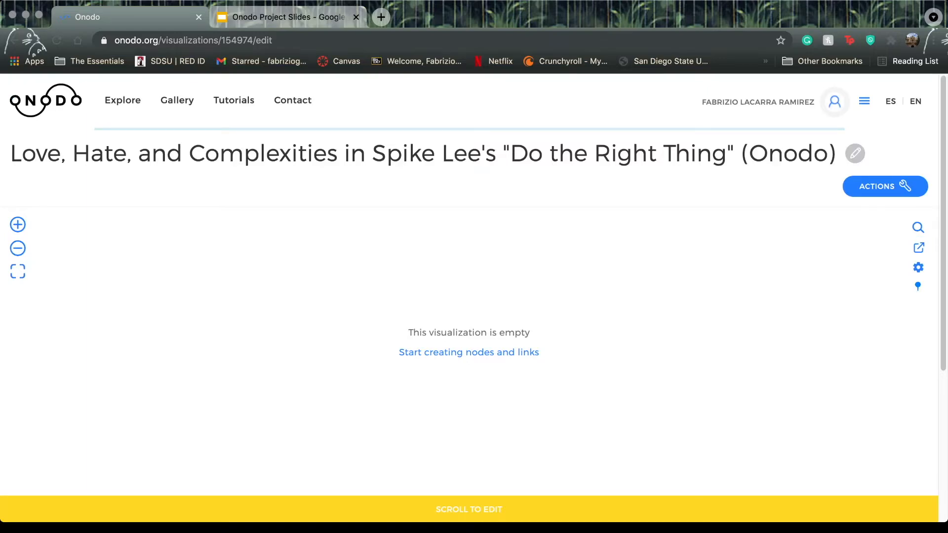
{"action": "scroll", "coordinate": [469, 296], "scroll_direction": "down", "scroll_amount": 3}
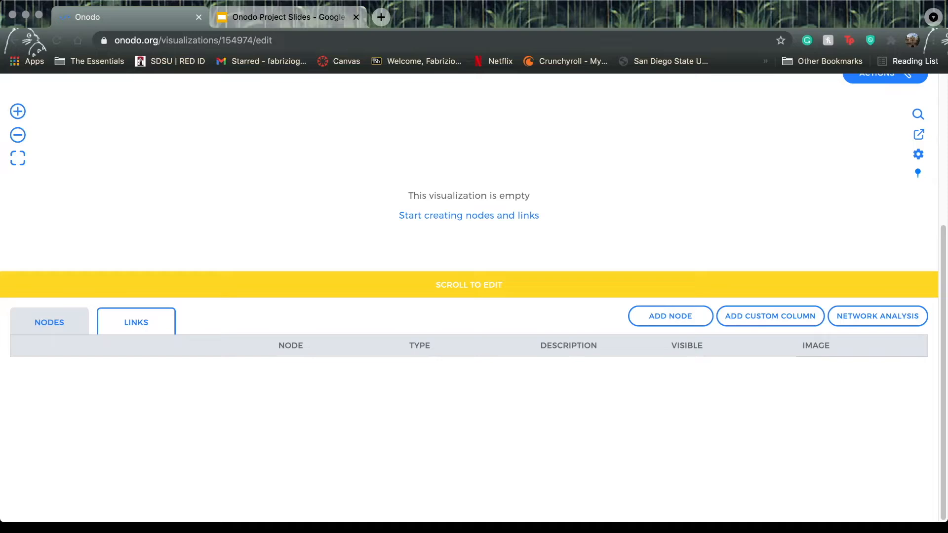
{"action": "left_click", "coordinate": [670, 316]}
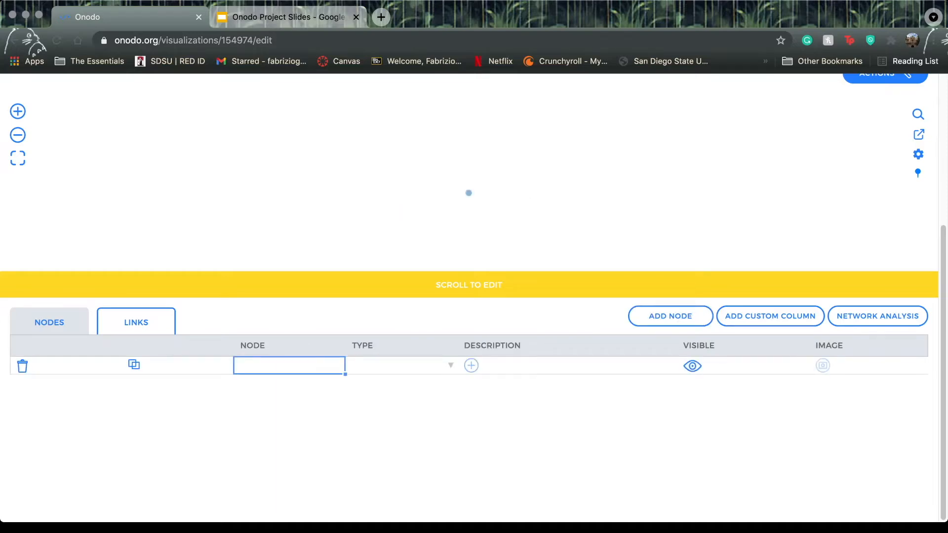
{"action": "type", "text": "Mookie"}
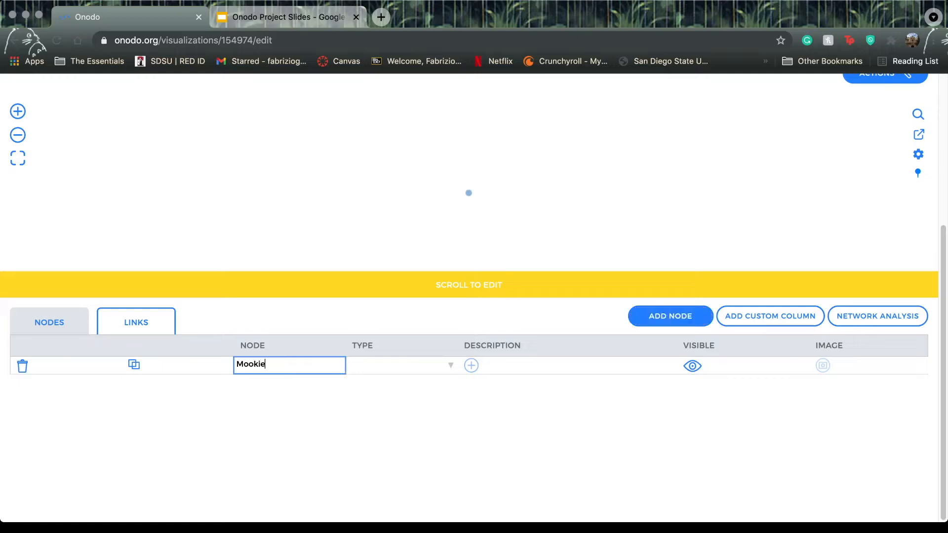
{"action": "key", "text": "Return"}
Step: Save the description "The main character of Spike Lee's Do the Right Thing." for the Mookie node, with the film title in italics
{"action": "left_click", "coordinate": [476, 366]}
{"action": "type", "text": "The main character of S"}
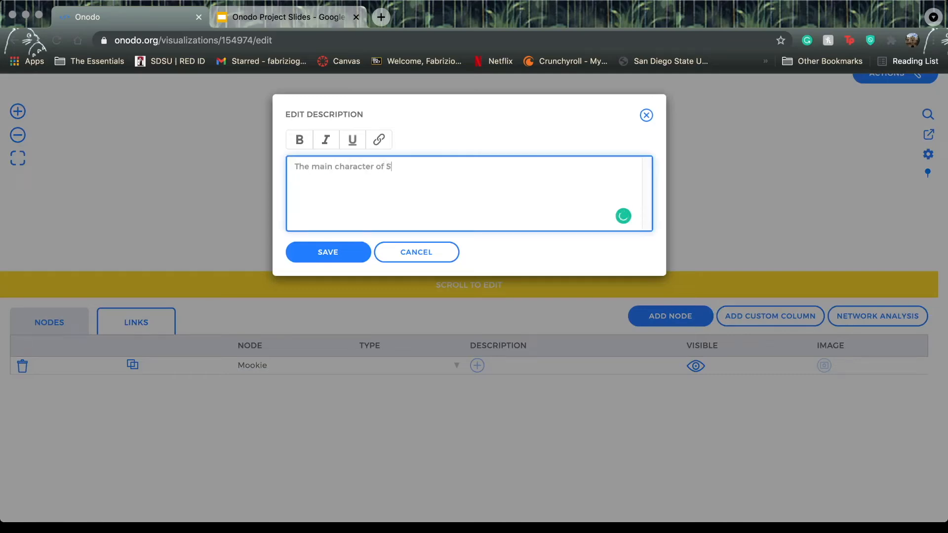
{"action": "type", "text": "pike Lee's Do the Right Thing."}
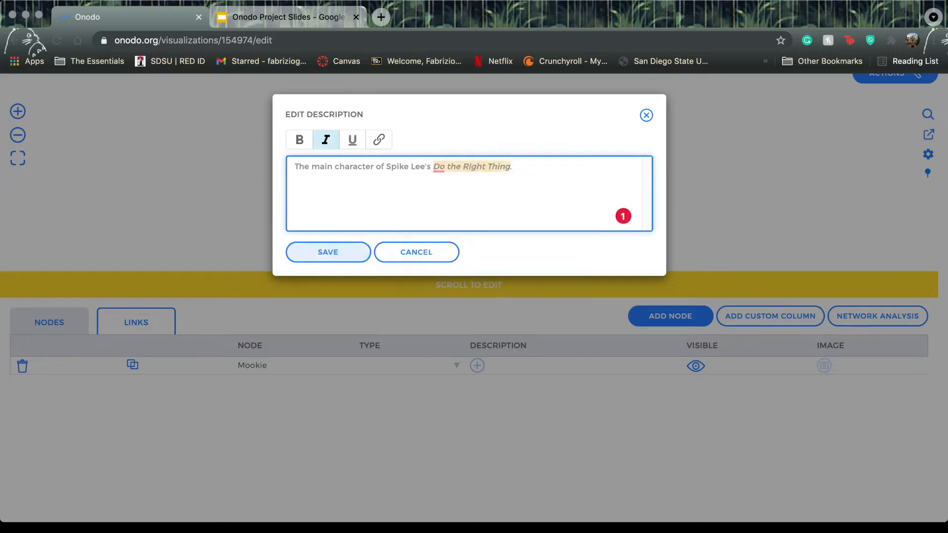
{"action": "left_click", "coordinate": [328, 252]}
Step: Upload mookie.jpg from the computer as the Mookie node's photo and save the node
{"action": "left_click", "coordinate": [468, 193]}
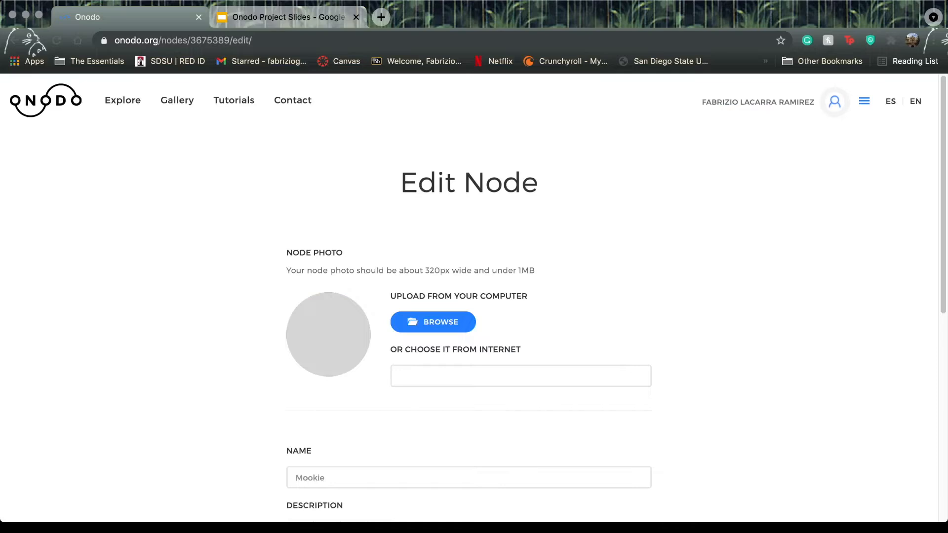
{"action": "left_click", "coordinate": [433, 322]}
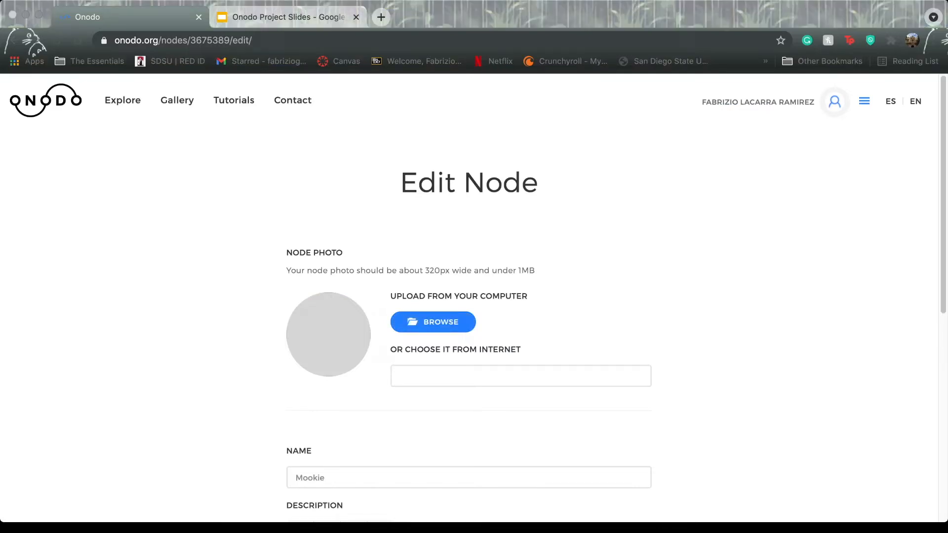
{"action": "key", "text": "Return"}
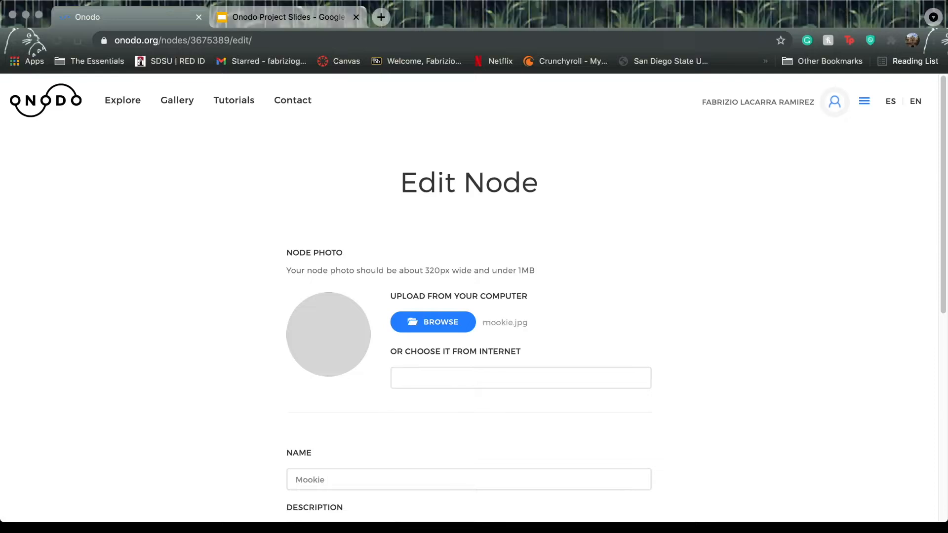
{"action": "scroll", "coordinate": [329, 344], "scroll_direction": "down", "scroll_amount": 7}
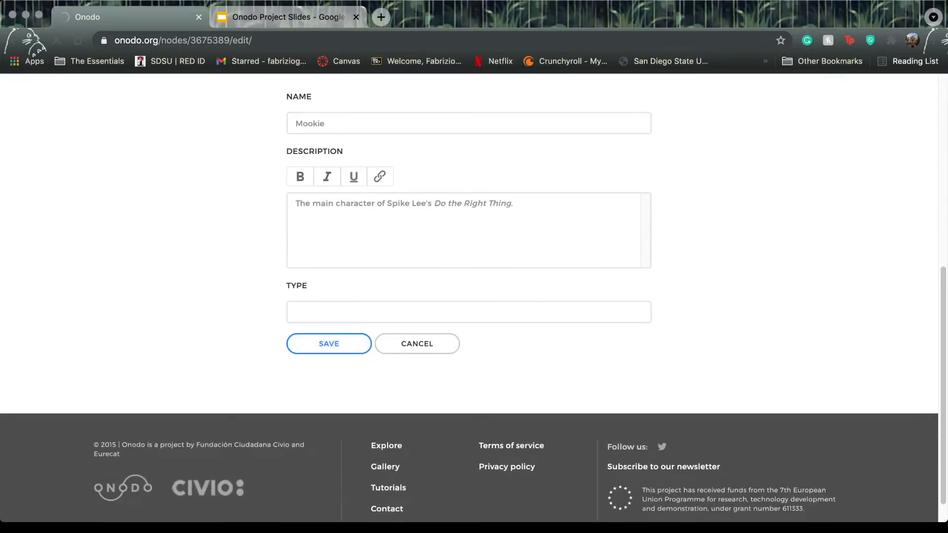
Step: Add a second node named "Jade" and save its description as "Mookie's sister."
{"action": "left_click", "coordinate": [18, 225]}
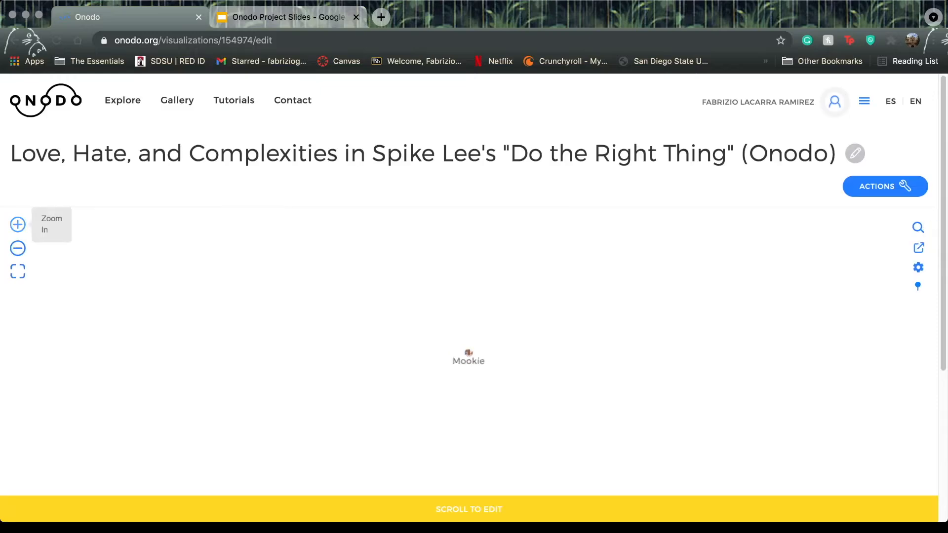
{"action": "scroll", "coordinate": [671, 317], "scroll_direction": "down", "scroll_amount": 5}
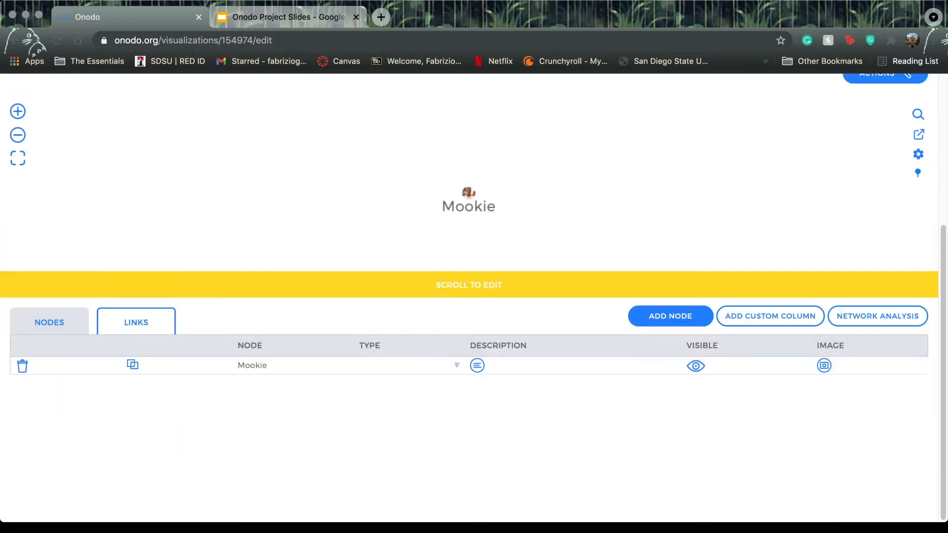
{"action": "scroll", "coordinate": [671, 317], "scroll_direction": "up", "scroll_amount": 1}
{"action": "left_click", "coordinate": [671, 344]}
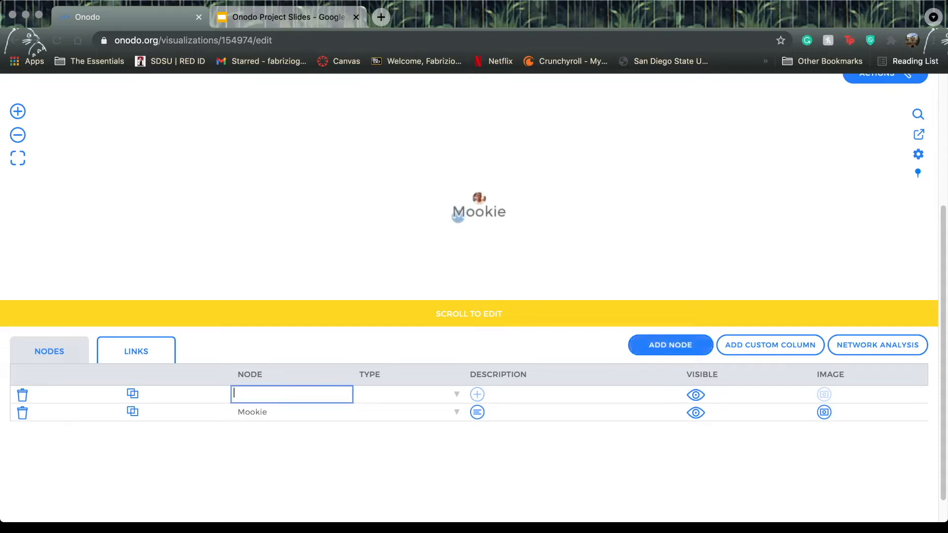
{"action": "type", "text": "Jade"}
{"action": "left_click", "coordinate": [477, 394]}
{"action": "type", "text": "Mookie's sister."}
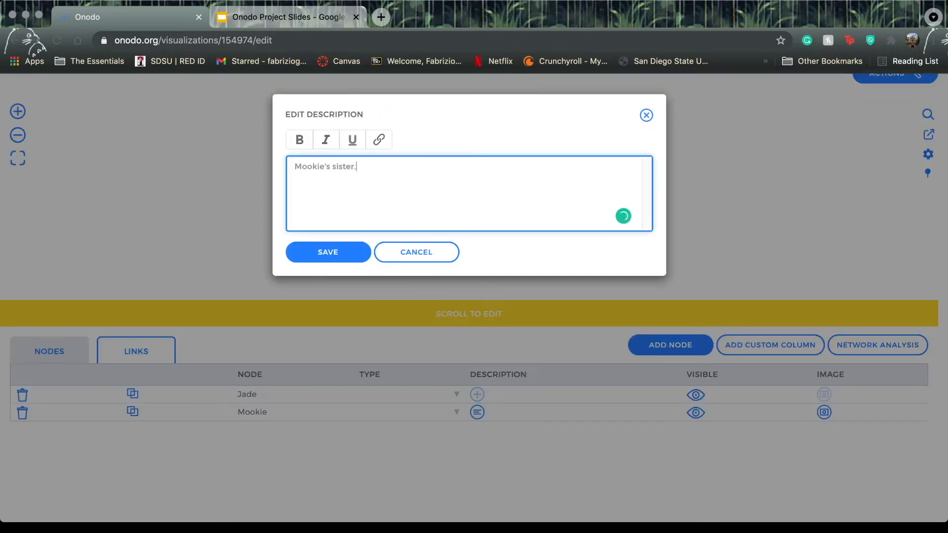
{"action": "left_click", "coordinate": [329, 252]}
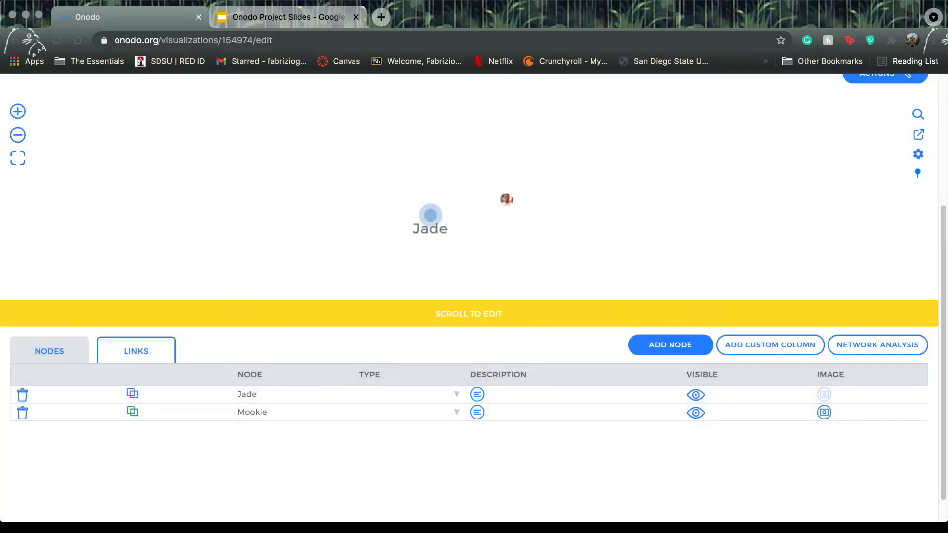
Step: Upload a photo of Jade from the computer to the Jade node and save the node
{"action": "left_click", "coordinate": [430, 216]}
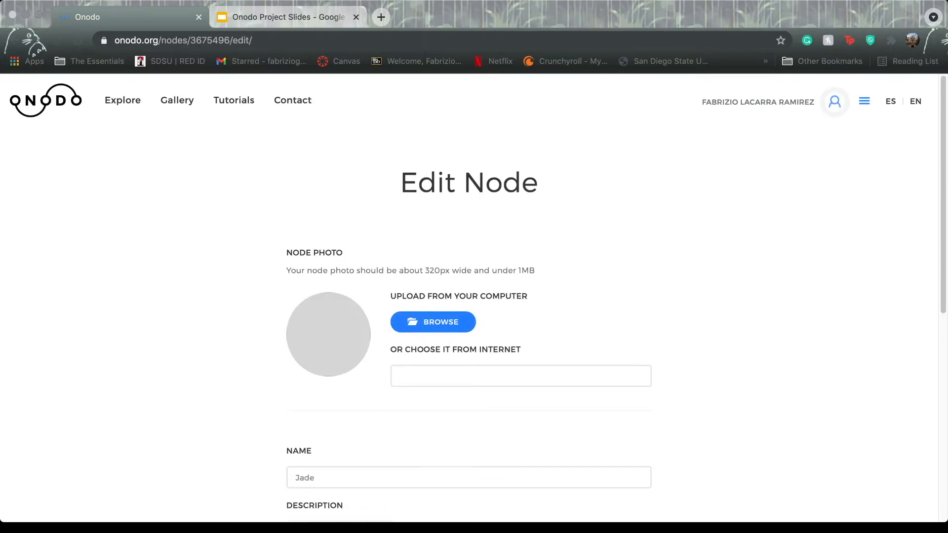
{"action": "scroll", "coordinate": [327, 315], "scroll_direction": "down", "scroll_amount": 8}
{"action": "left_click", "coordinate": [328, 315]}
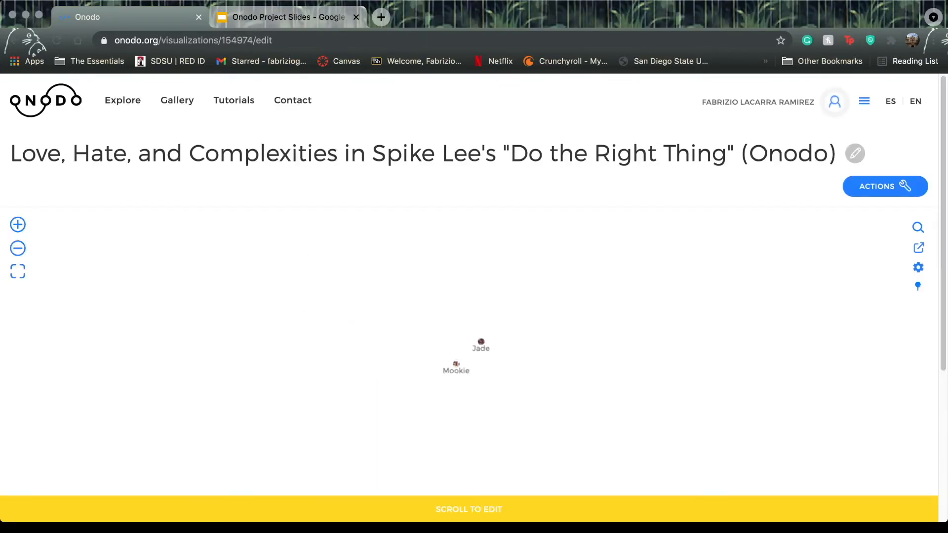
Step: Set the type of the Jade node to "Passive" and of the Mookie node to "Active"
{"action": "left_click", "coordinate": [17, 225]}
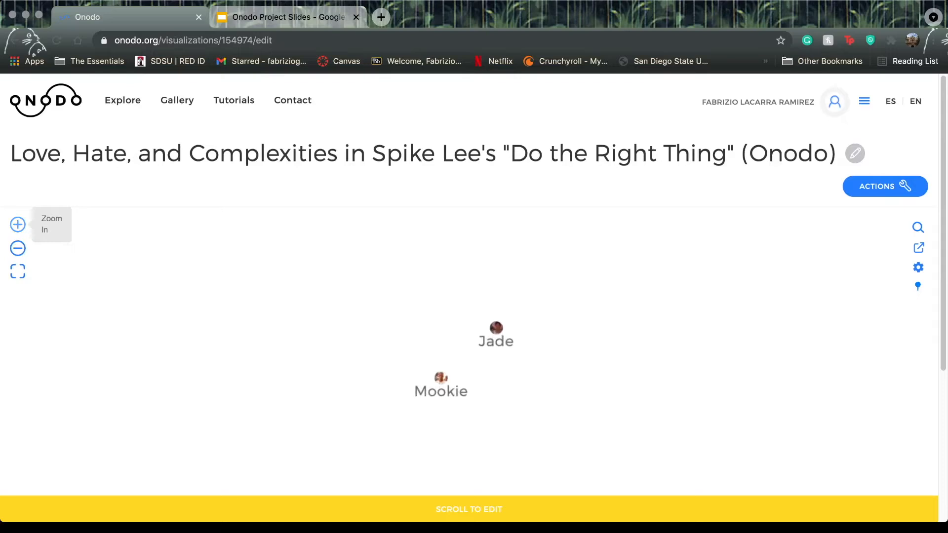
{"action": "scroll", "coordinate": [469, 296], "scroll_direction": "down", "scroll_amount": 5}
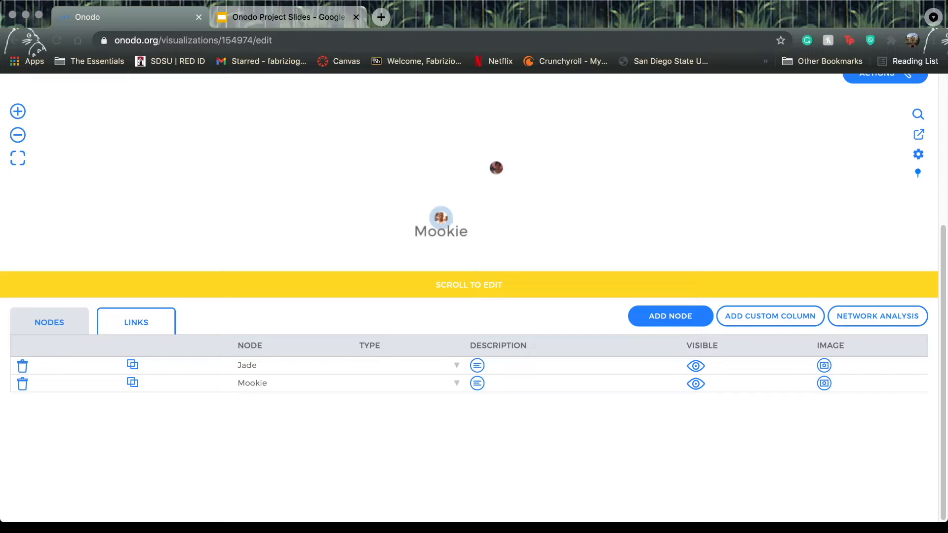
{"action": "double_click", "coordinate": [408, 365]}
{"action": "type", "text": "Passive"}
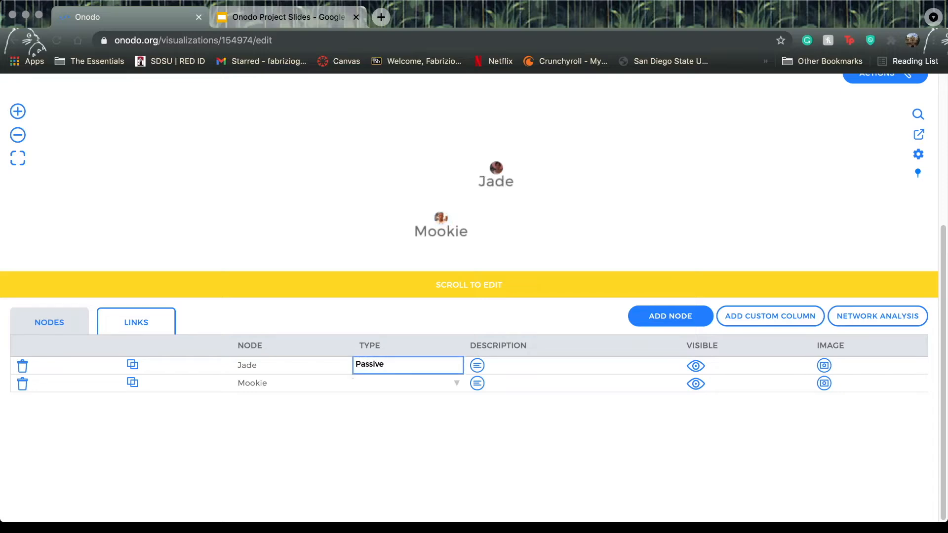
{"action": "key", "text": "Return"}
{"action": "key", "text": "Return"}
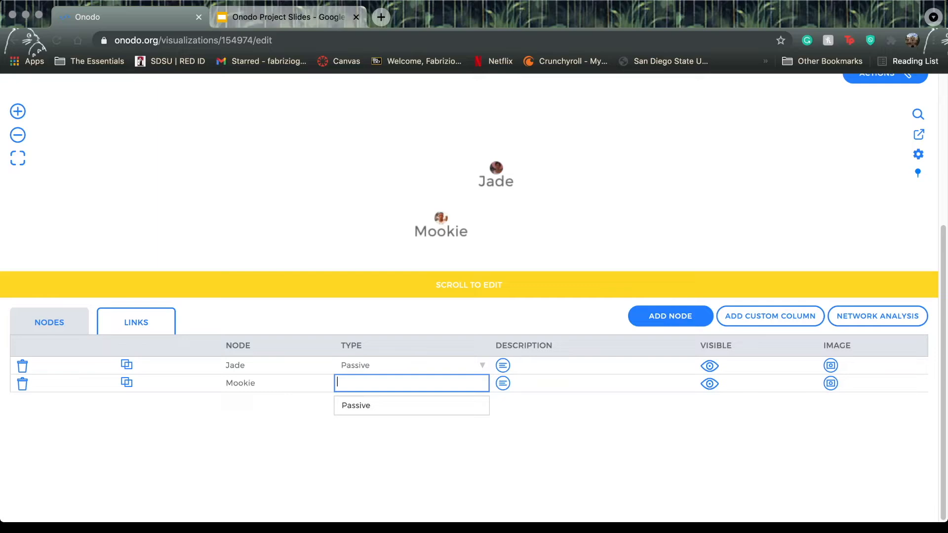
{"action": "type", "text": "ctive"}
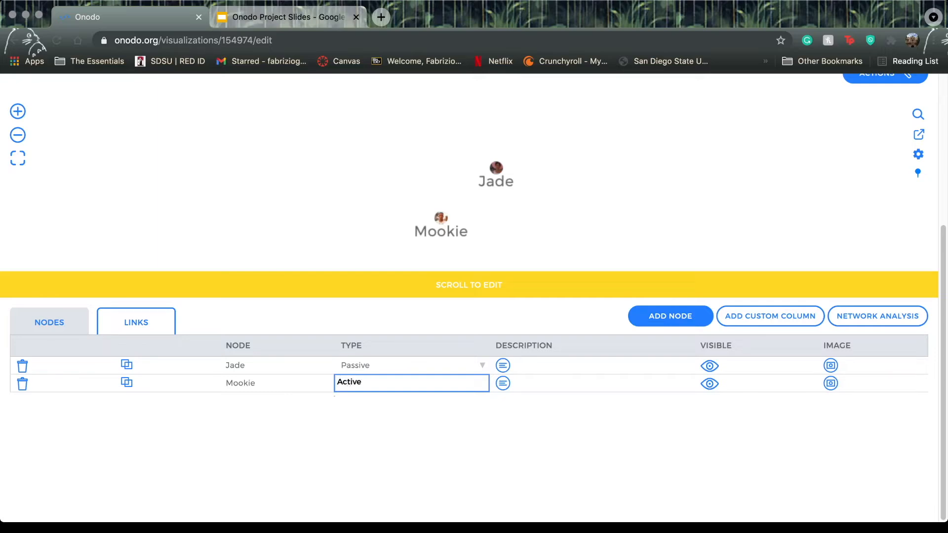
{"action": "key", "text": "Return"}
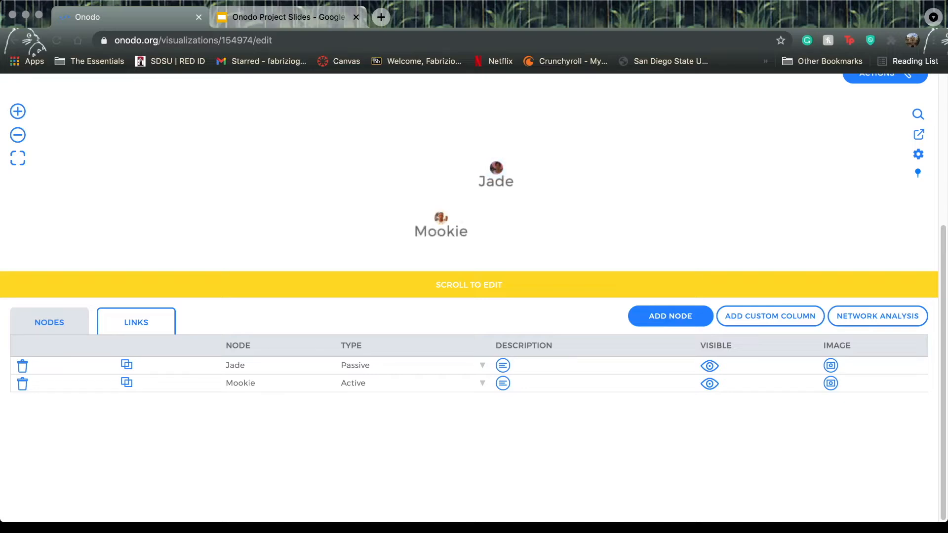
Step: Add a link with Mookie as the source and Jade as the target
{"action": "left_click", "coordinate": [136, 322]}
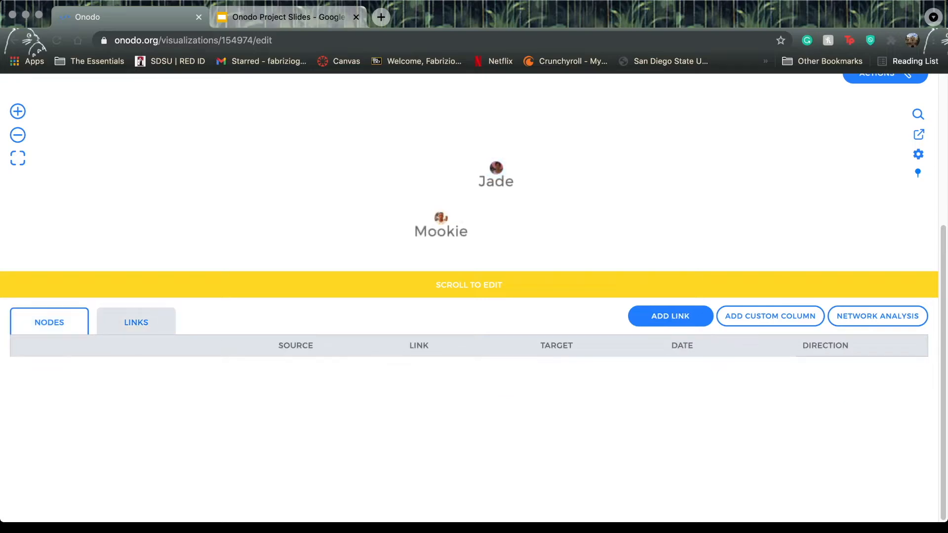
{"action": "left_click", "coordinate": [670, 316]}
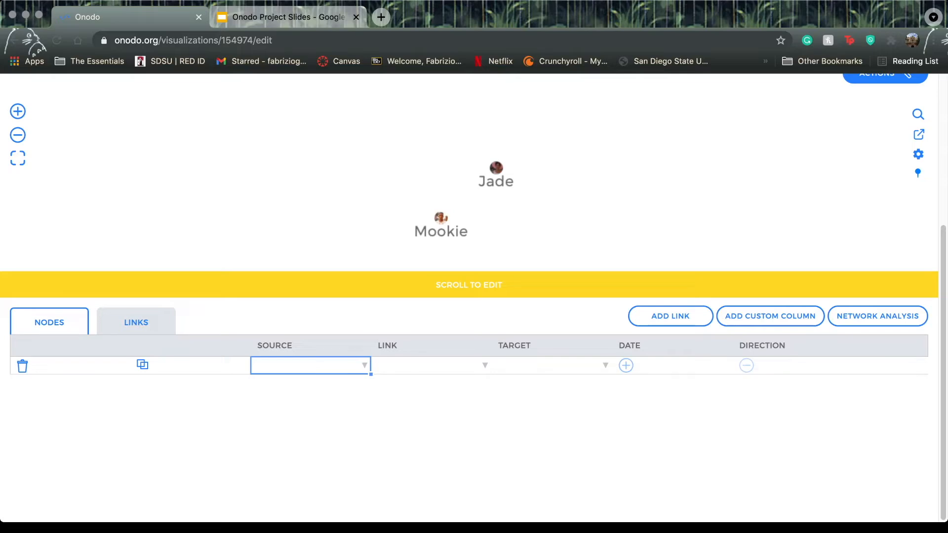
{"action": "left_click", "coordinate": [671, 316]}
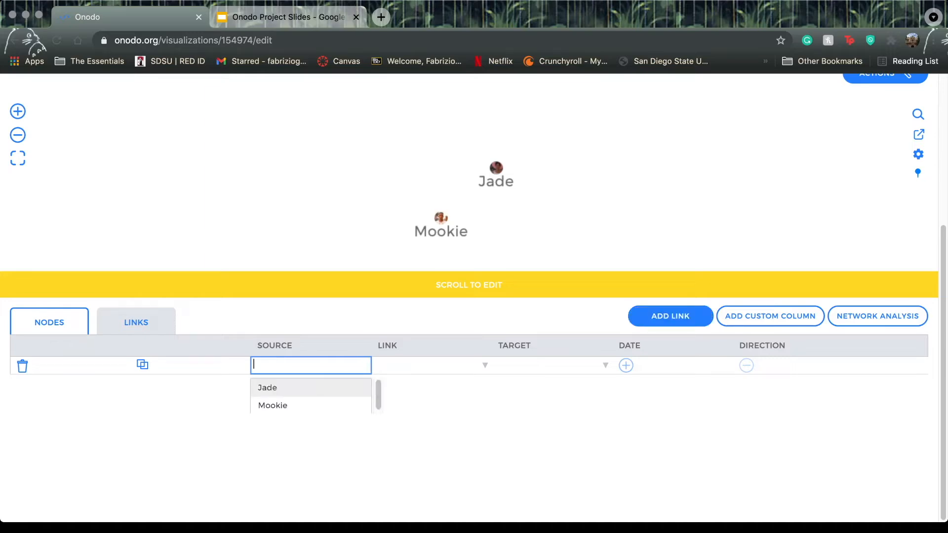
{"action": "key", "text": "Tab"}
{"action": "key", "text": "Tab"}
{"action": "key", "text": "Return"}
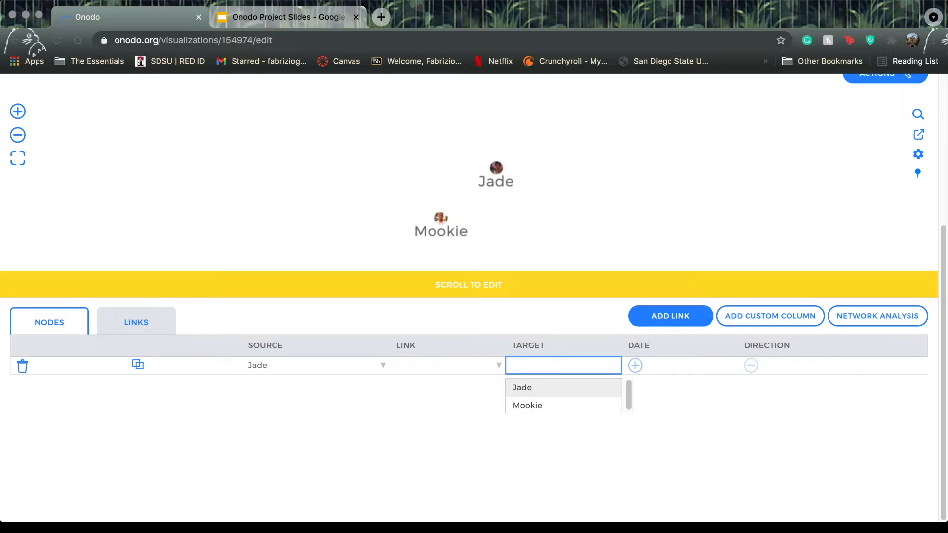
{"action": "double_click", "coordinate": [306, 365]}
{"action": "key", "text": "Down"}
{"action": "key", "text": "Return"}
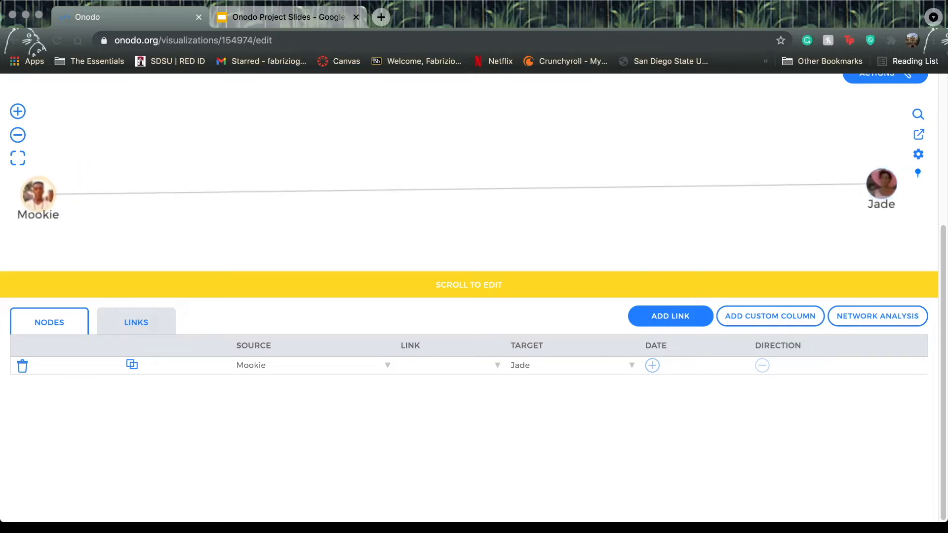
Step: Set the link type between Mookie and Jade to "Complex"
{"action": "double_click", "coordinate": [448, 365]}
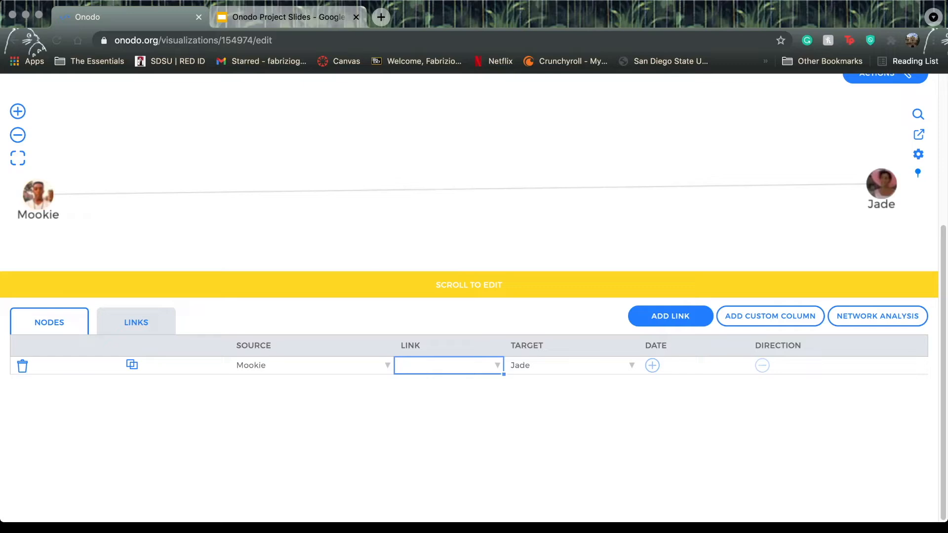
{"action": "type", "text": "Complex"}
{"action": "key", "text": "Return"}
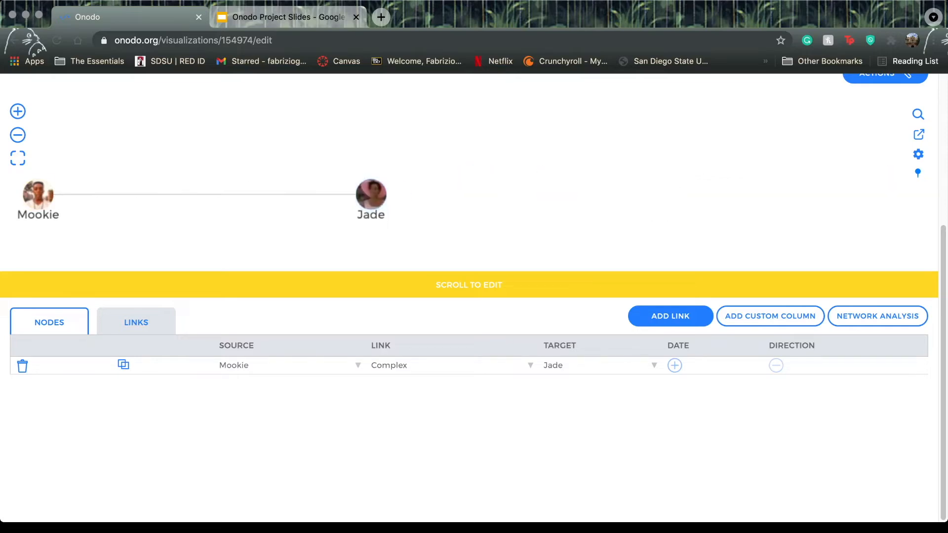
Step: Add the specific date 21/07/1989 to the link between Mookie and Jade and save it
{"action": "left_click", "coordinate": [675, 365]}
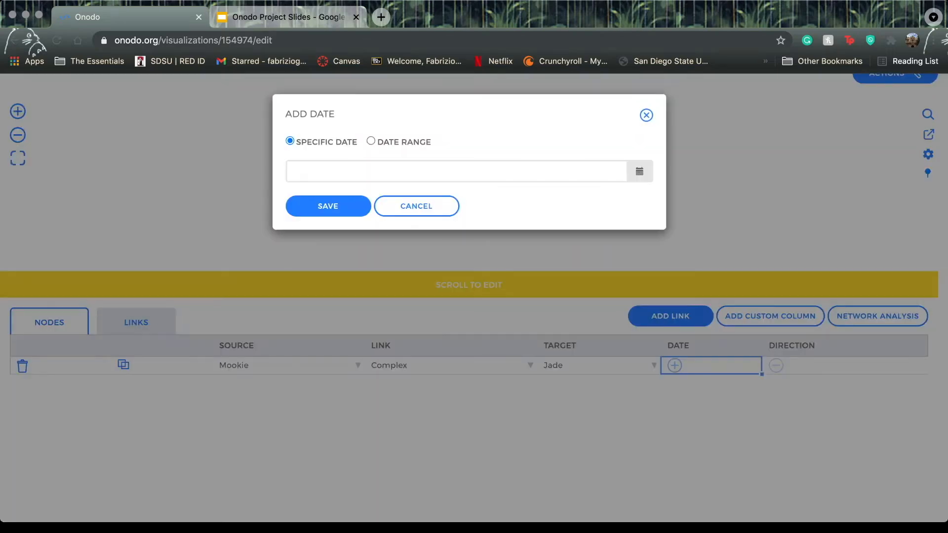
{"action": "left_click", "coordinate": [456, 171]}
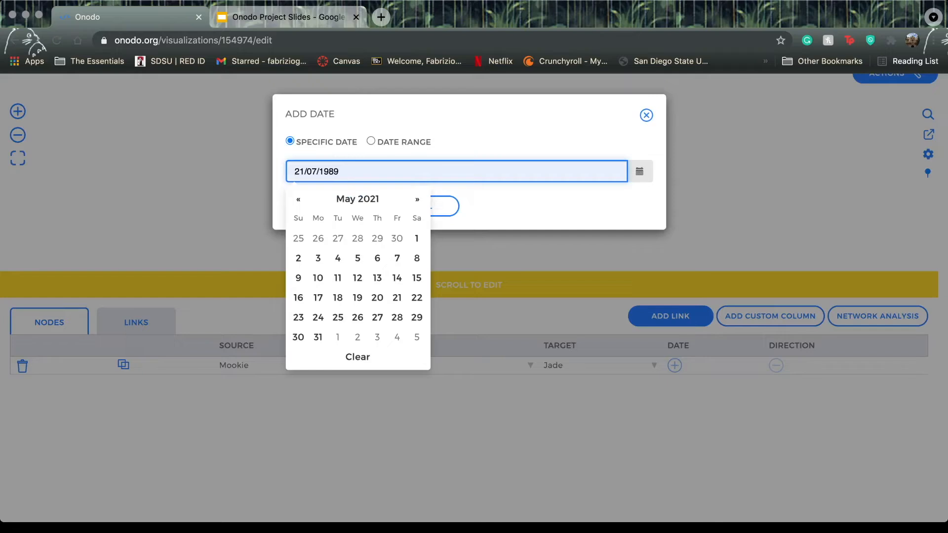
{"action": "left_click", "coordinate": [341, 199]}
{"action": "left_click", "coordinate": [397, 298]}
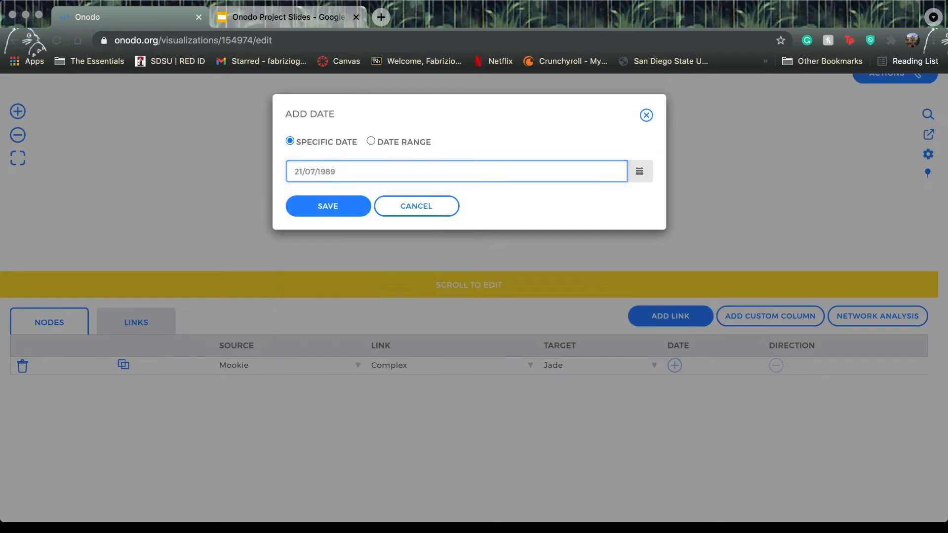
{"action": "left_click", "coordinate": [328, 207]}
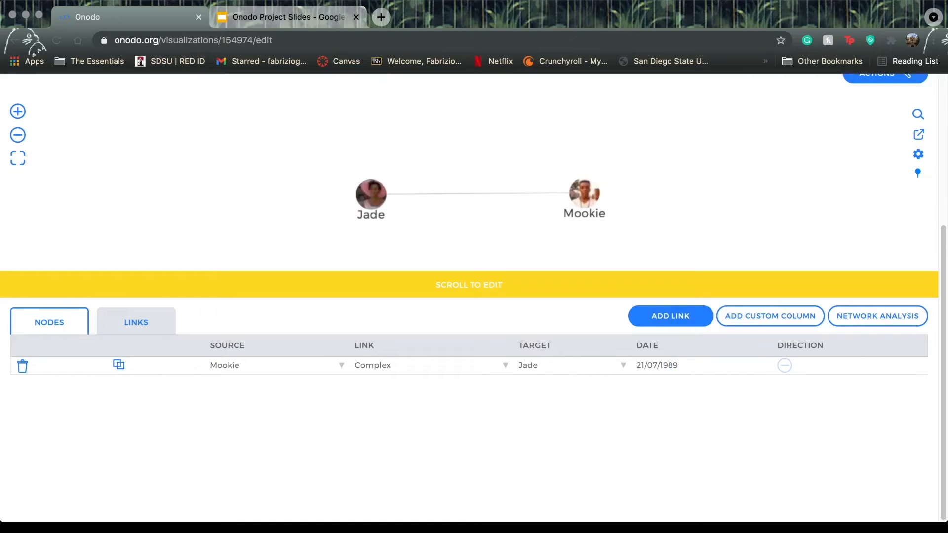
Step: Select the direction setting of the link between Mookie and Jade
{"action": "left_click", "coordinate": [784, 366]}
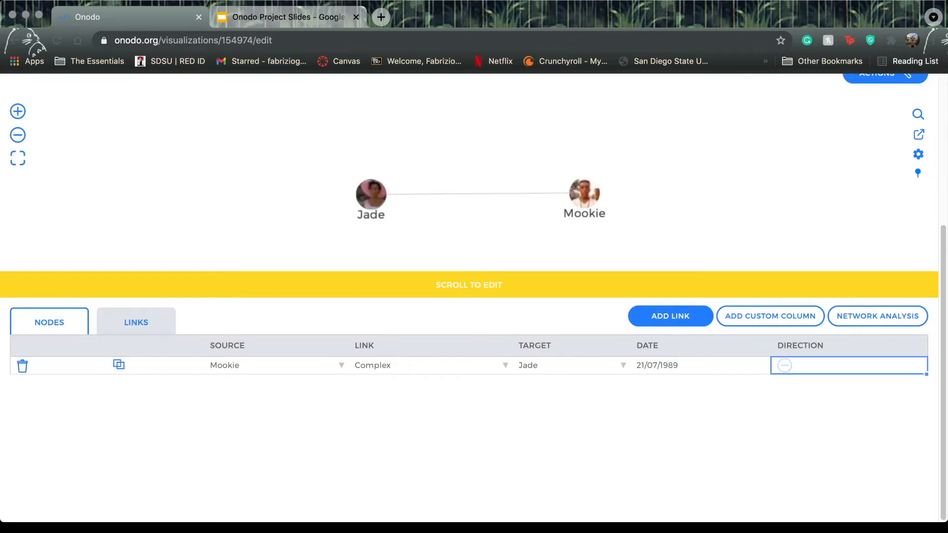